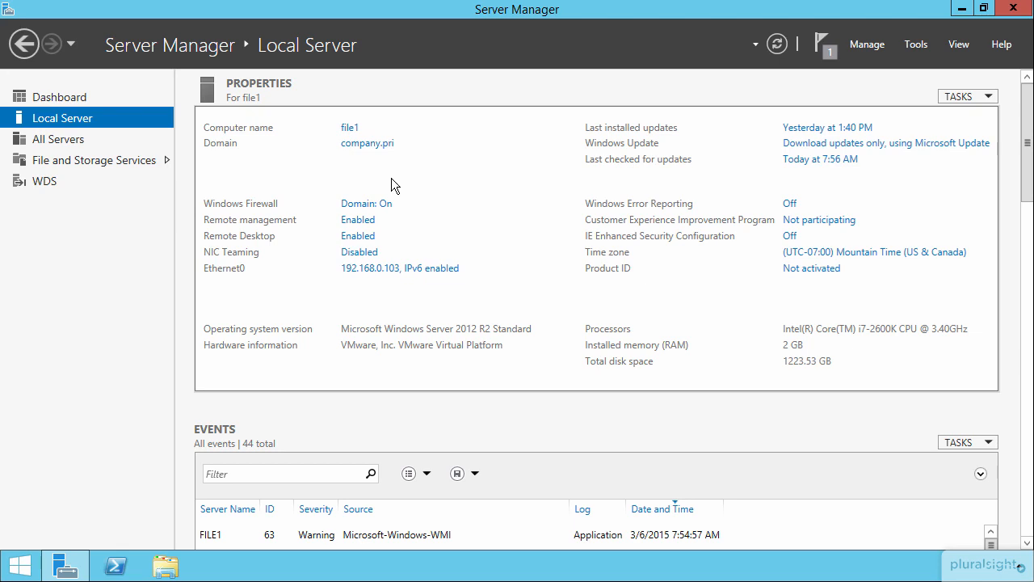
- Check in the Add Roles and Features Wizard whether the Windows Deployment Services role is installed, and leave the wizard without changes
left_click(74, 98)
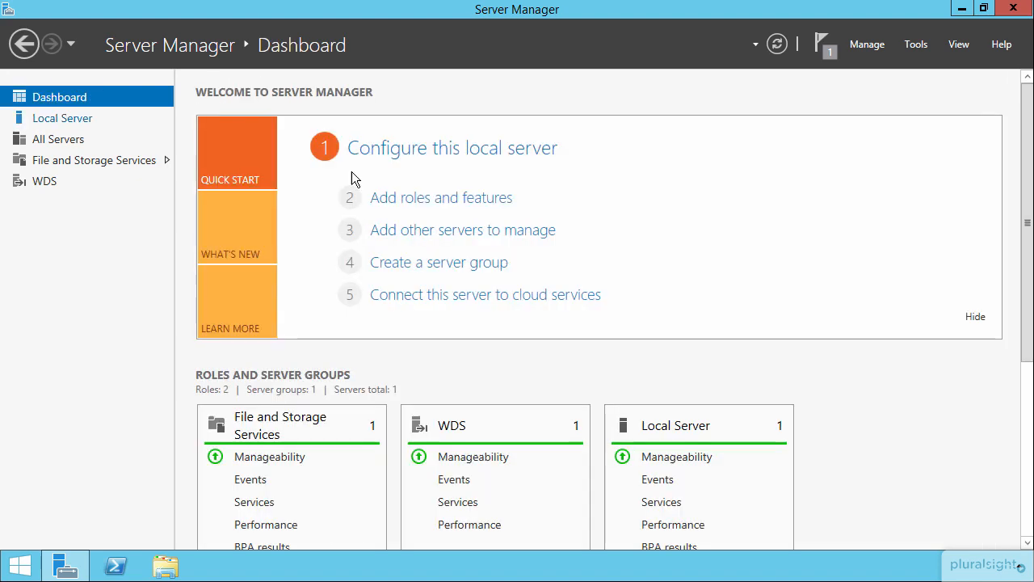
left_click(422, 198)
left_click_drag(515, 142, 544, 80)
left_click(596, 499)
left_click(597, 499)
left_click(596, 499)
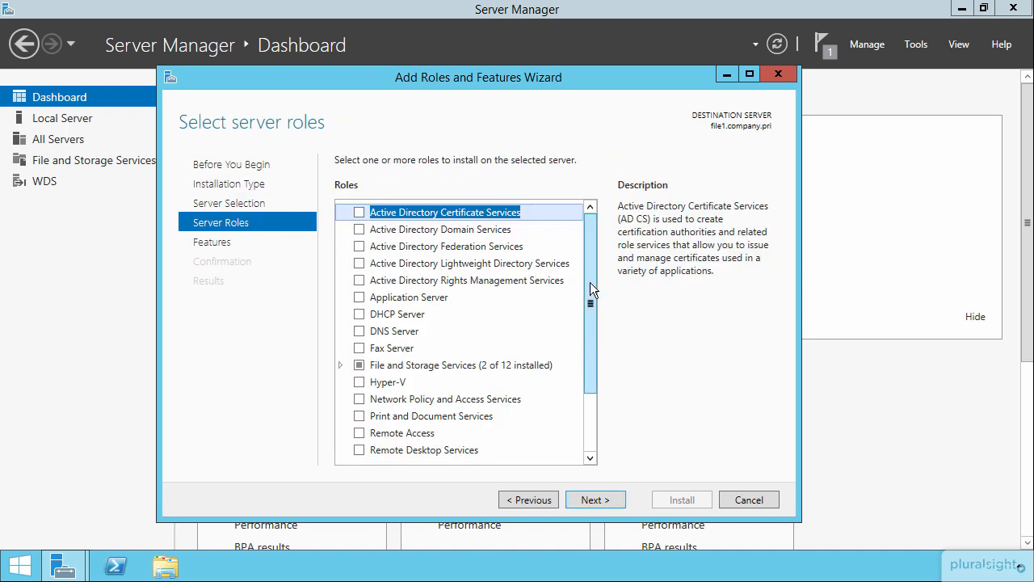
left_click_drag(589, 284, 609, 408)
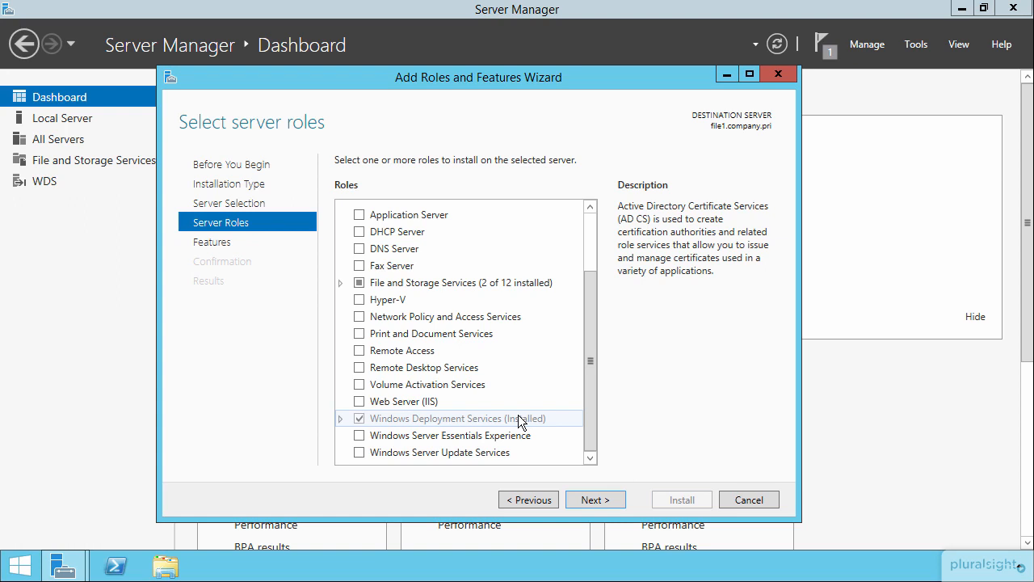
left_click(750, 499)
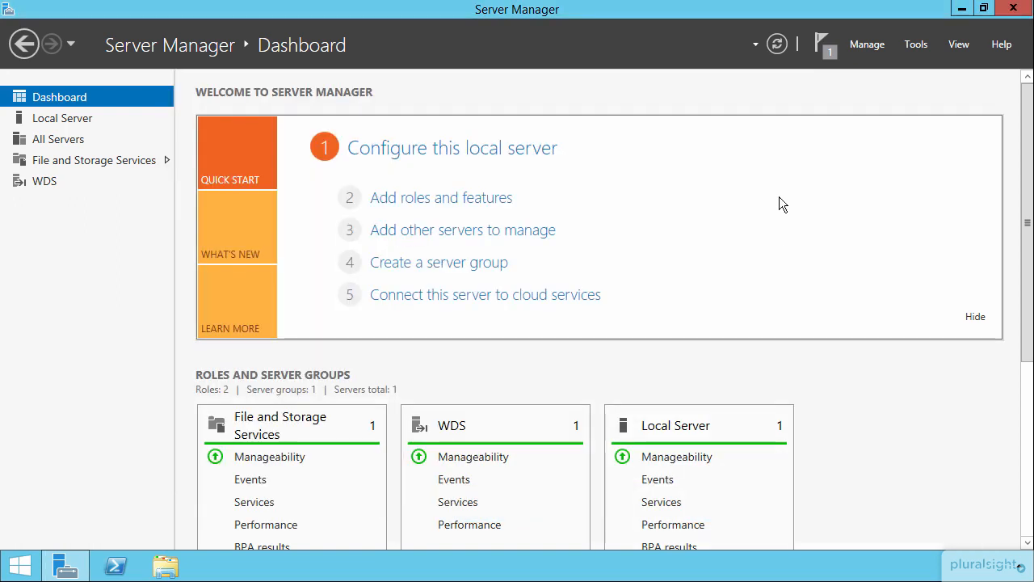
- Open the Windows Deployment Services console and start the configuration wizard for the server file1.company.pri
left_click(916, 45)
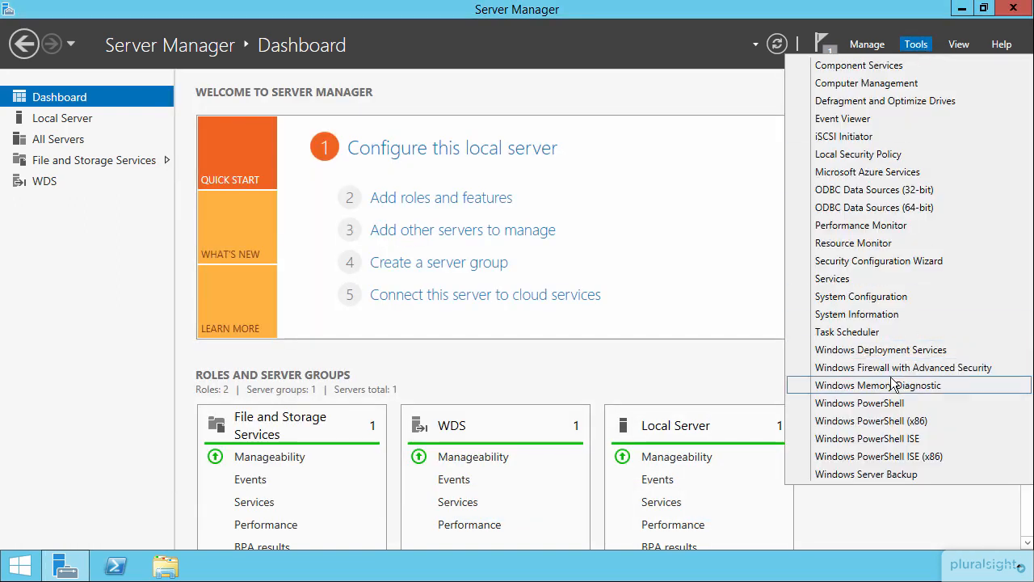
left_click(880, 349)
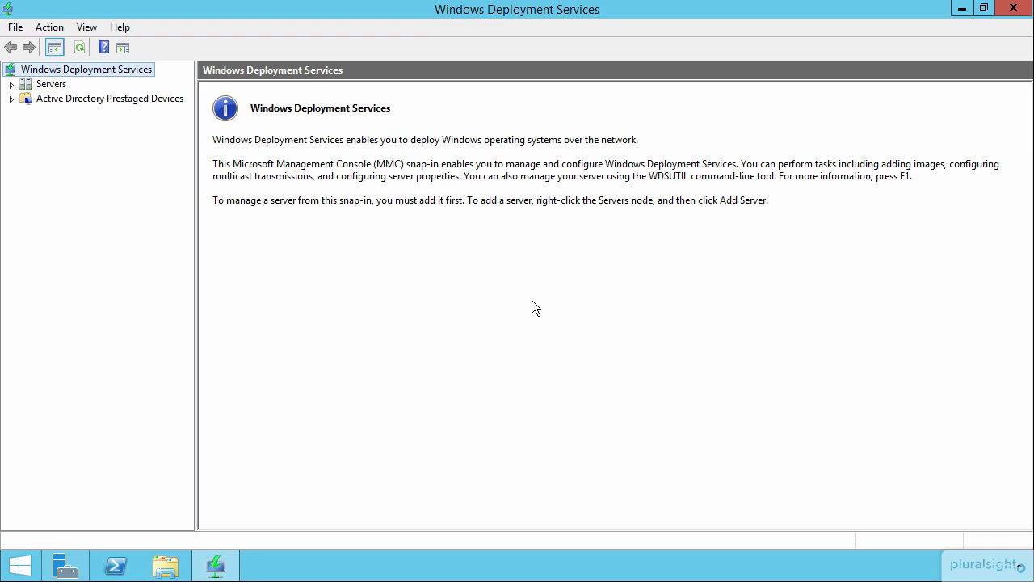
left_click(12, 84)
right_click(74, 103)
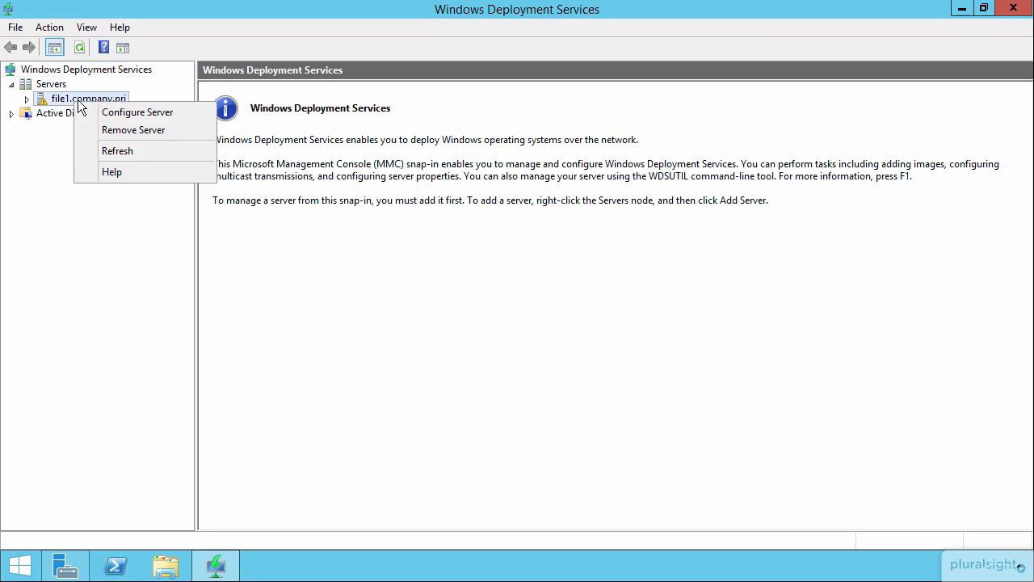
left_click(121, 120)
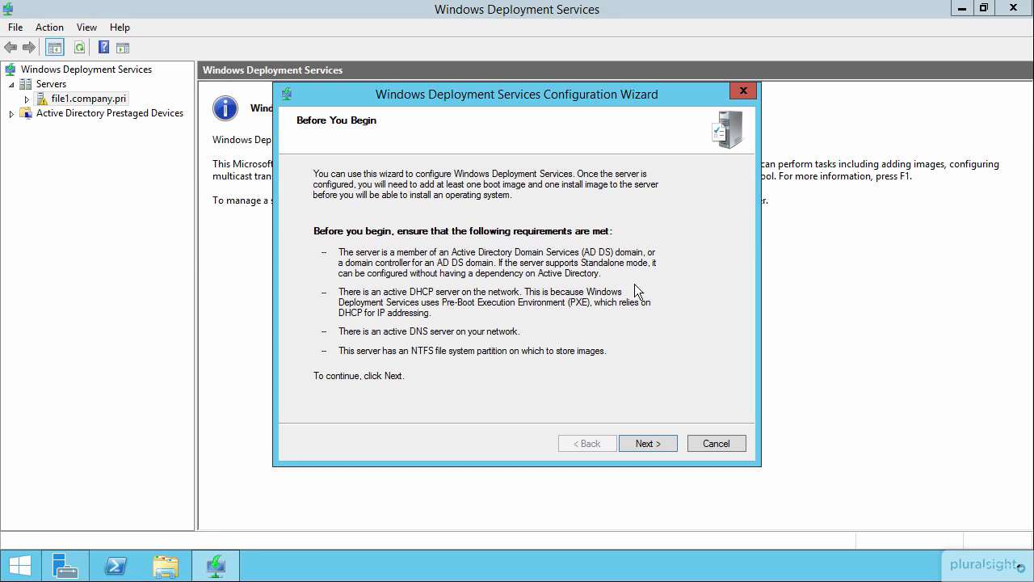
- Configure the server as integrated with Active Directory and accept C:\RemoteInstall on the system volume as the remote installation folder
left_click(653, 444)
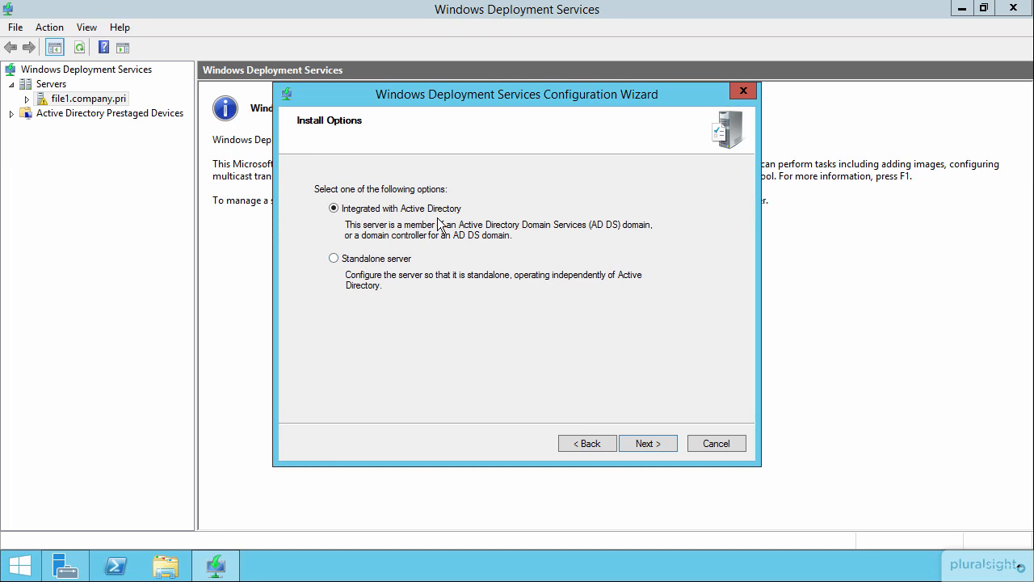
left_click(648, 443)
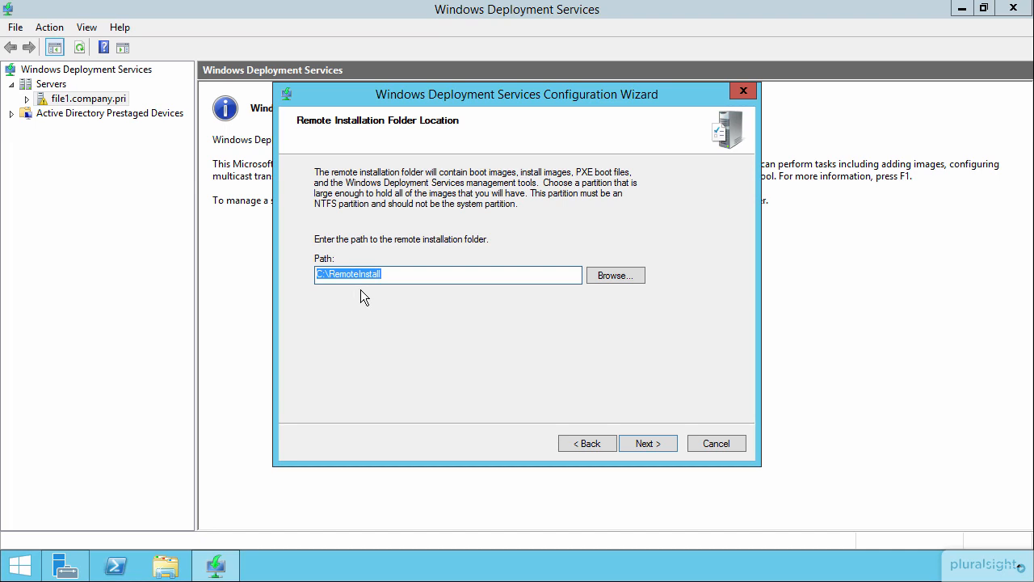
left_click(647, 443)
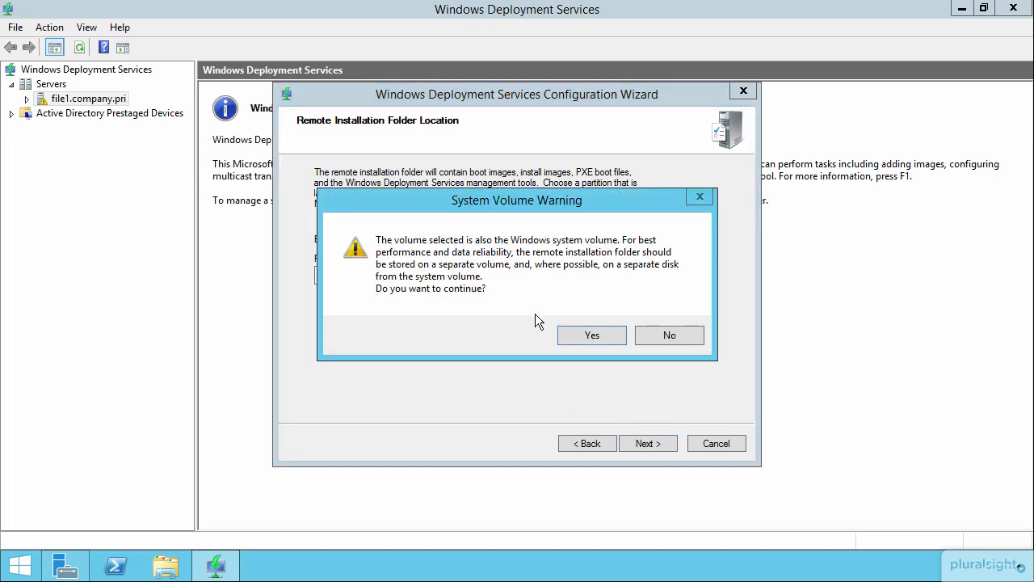
left_click(592, 336)
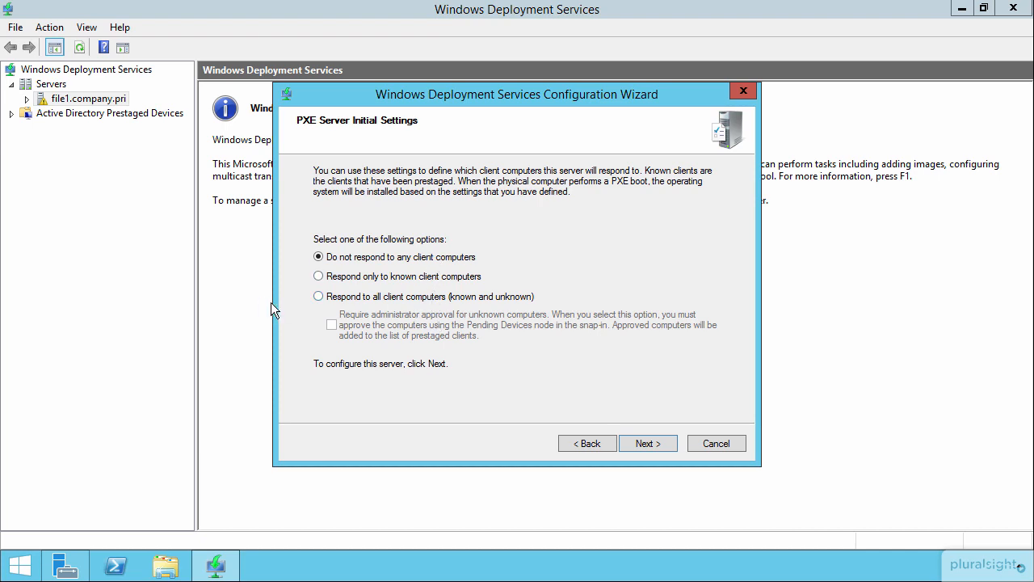
- Set the PXE server to respond to all known and unknown client computers, requiring administrator approval for unknown ones, and run the configuration
left_click(318, 296)
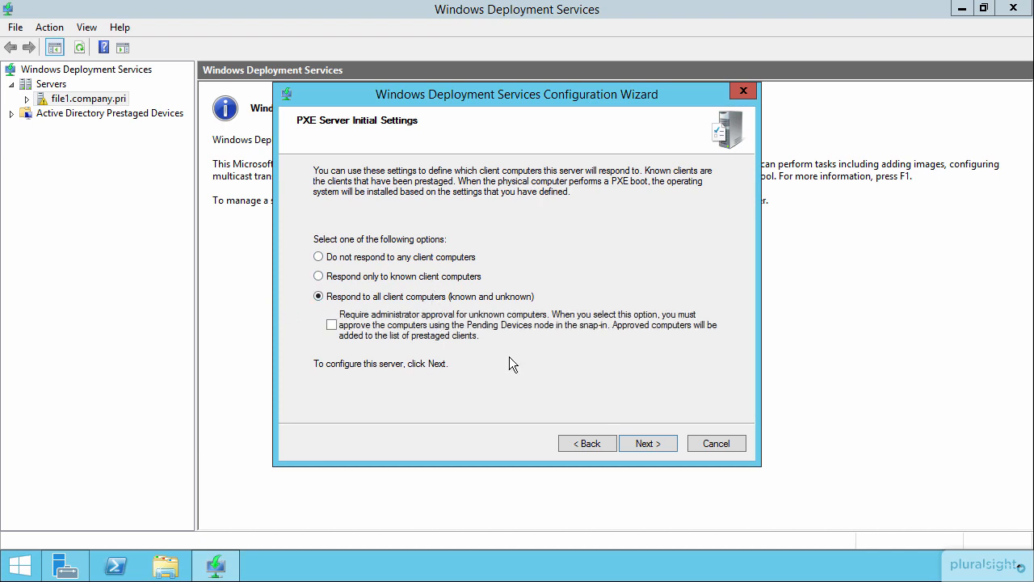
left_click(332, 324)
left_click(653, 442)
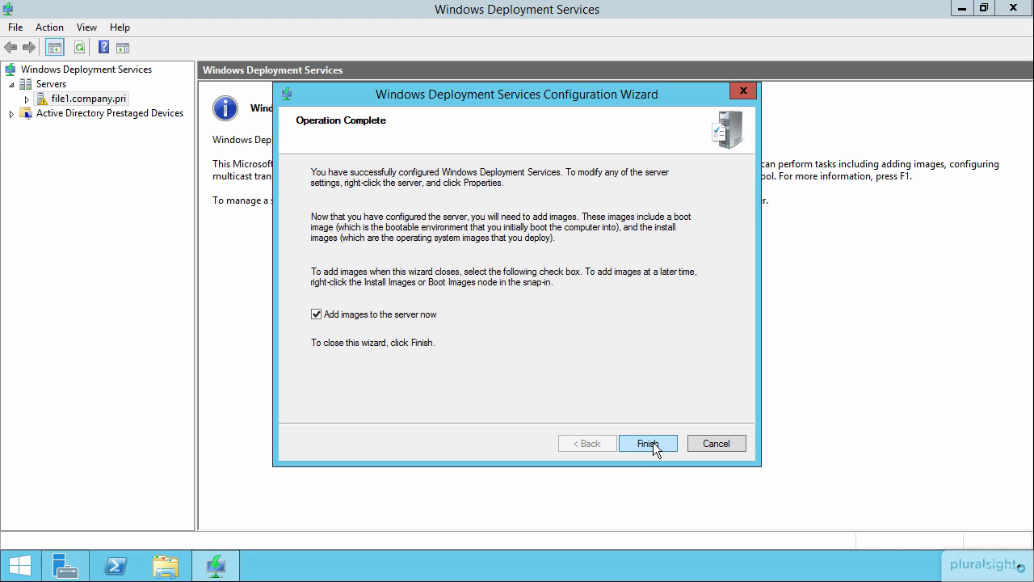
- Switch to File Explorer and browse to the folder E:\IT\OS Images\Windows 8.1\Unpacked\sources
left_click(166, 565)
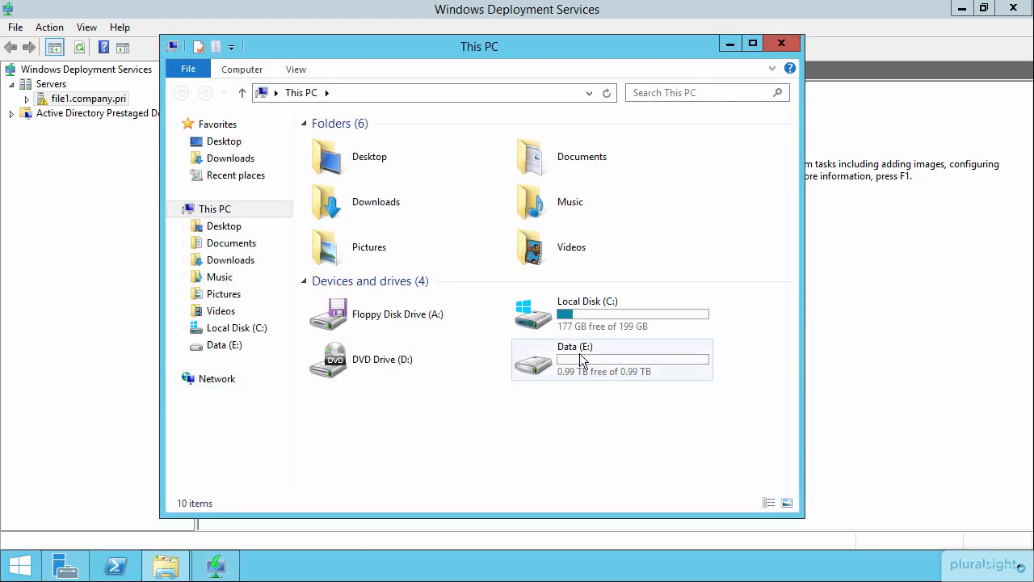
double_click(583, 360)
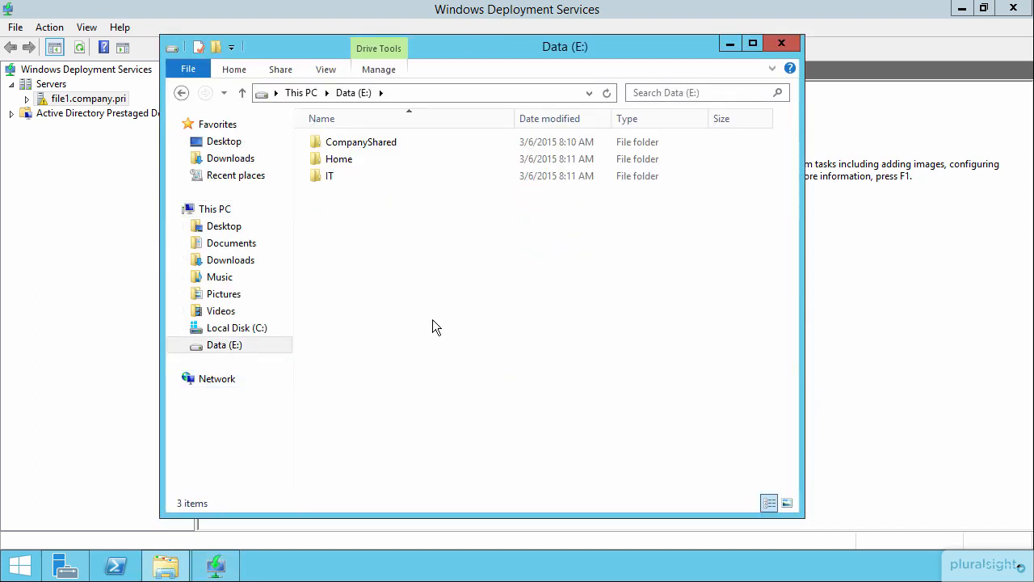
double_click(327, 176)
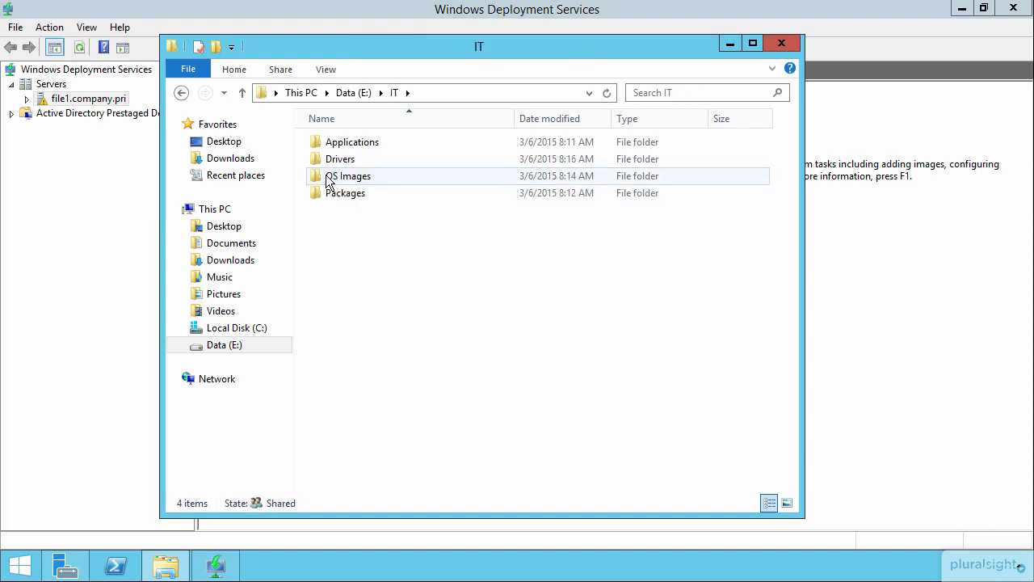
double_click(365, 175)
double_click(351, 145)
left_click(389, 161)
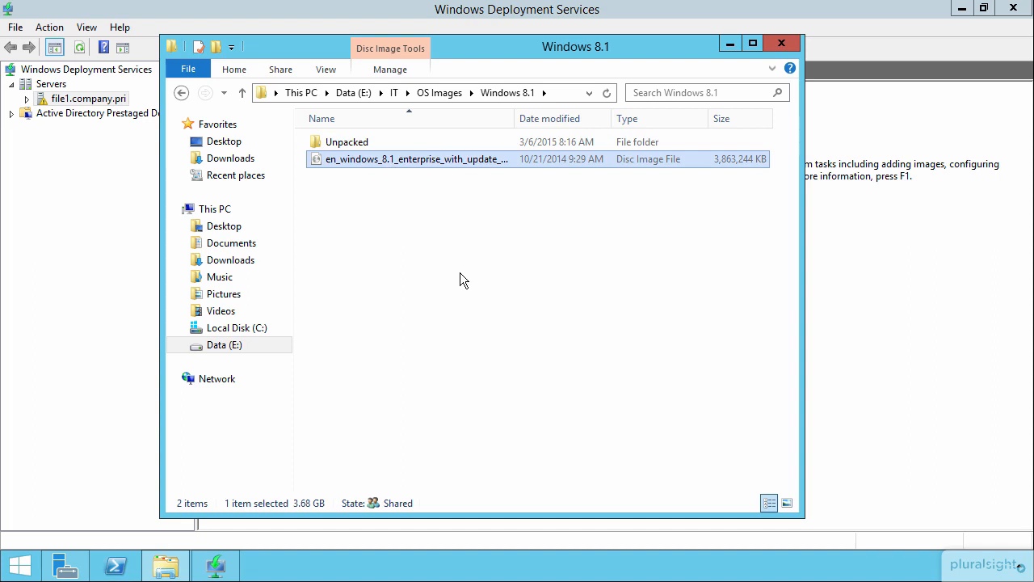
double_click(342, 142)
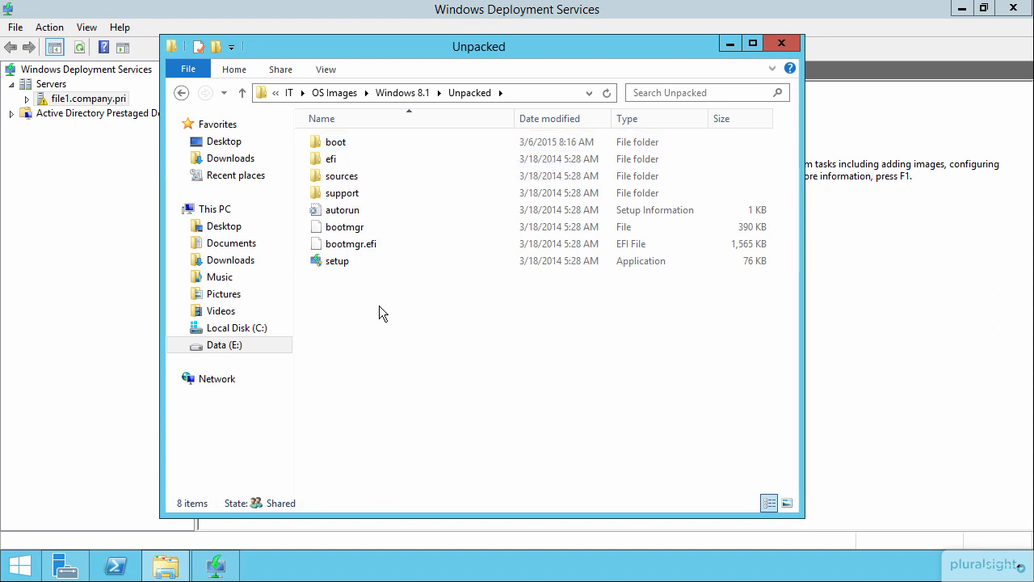
double_click(338, 176)
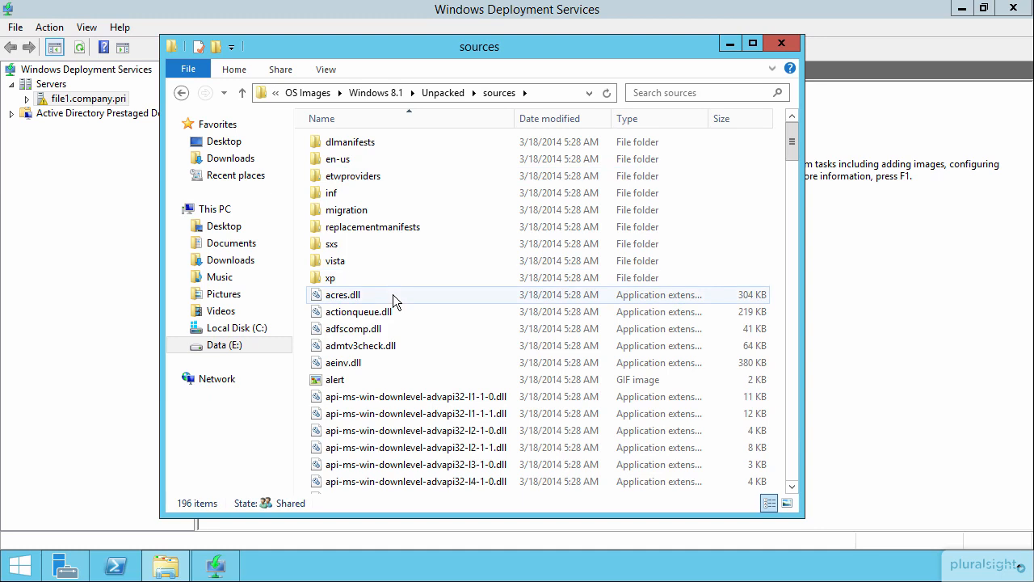
- Locate the boot.wim and install.wim files in the sources folder, and close File Explorer
scroll(393, 294, "down", 10)
scroll(394, 298, "down", 13)
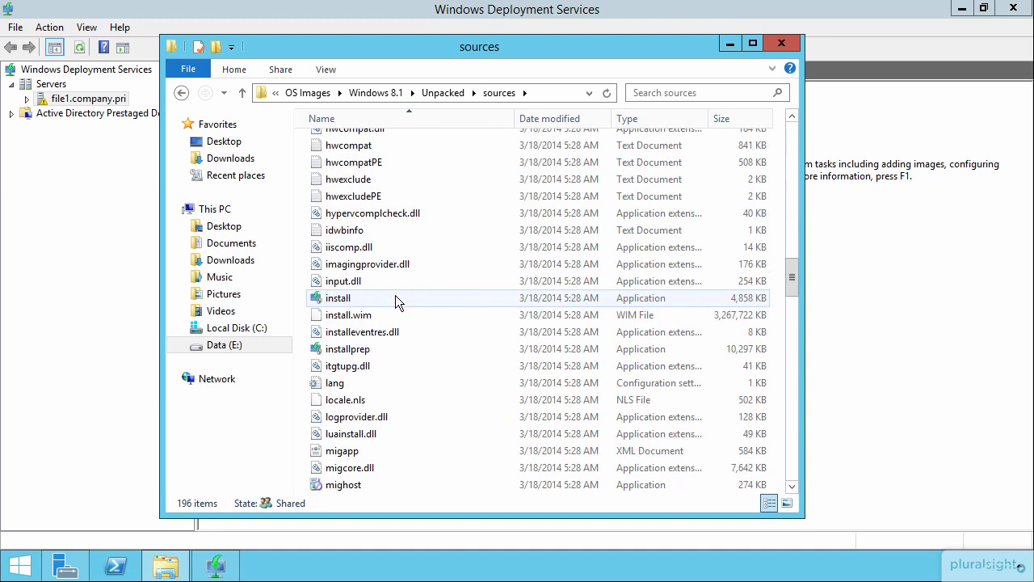
scroll(395, 297, "down", 10)
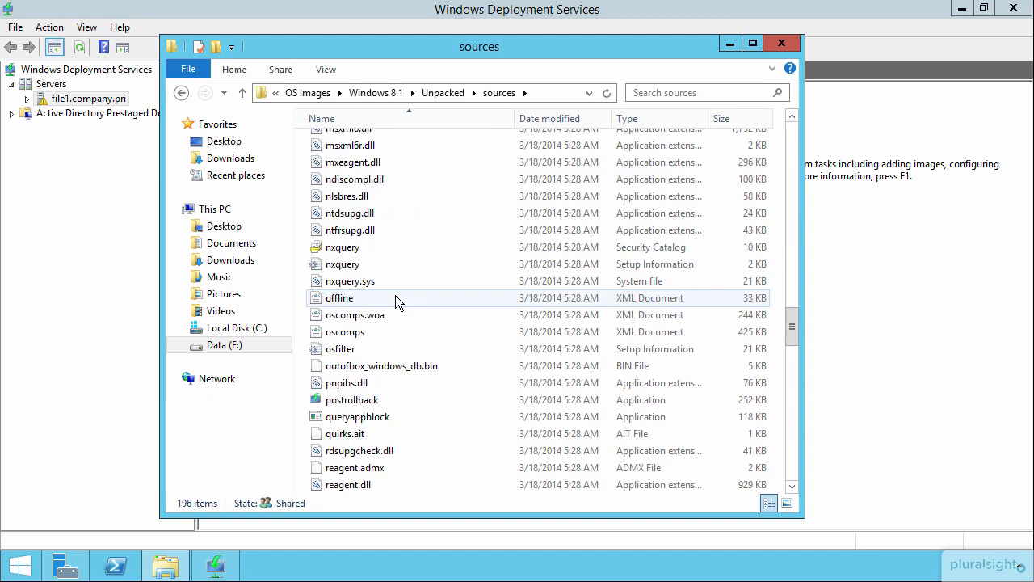
scroll(395, 294, "up", 18)
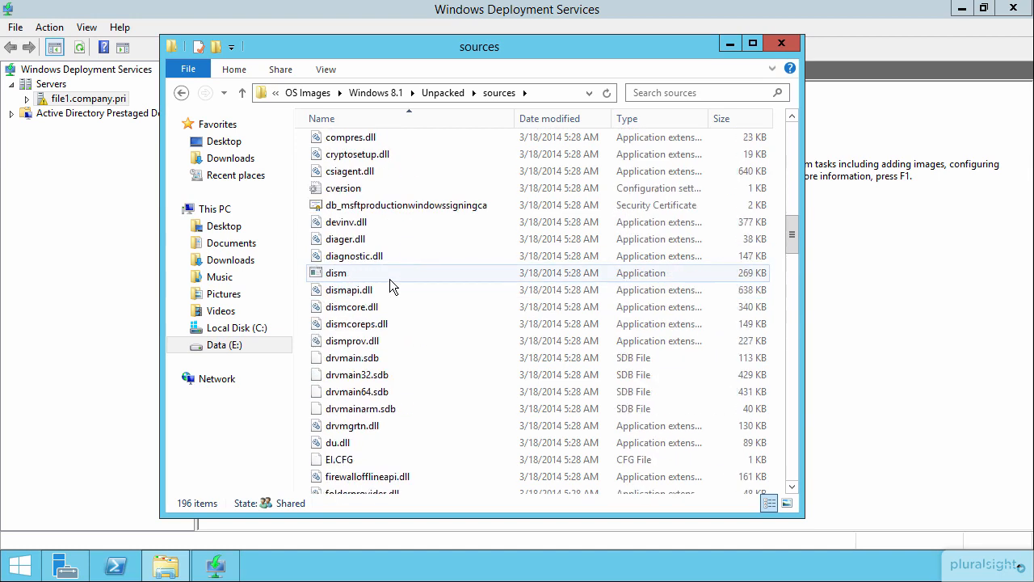
scroll(388, 279, "up", 6)
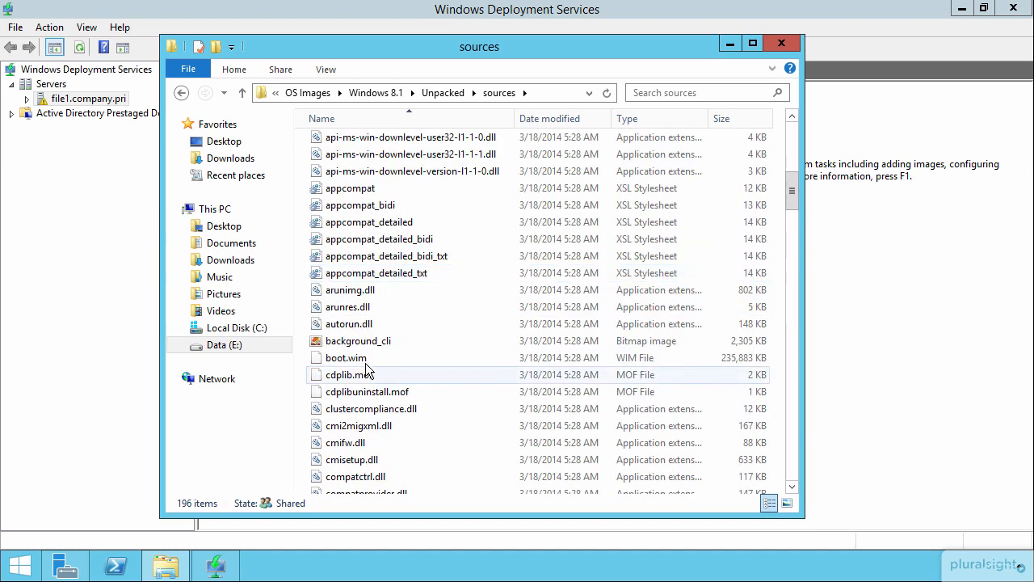
left_click(347, 358)
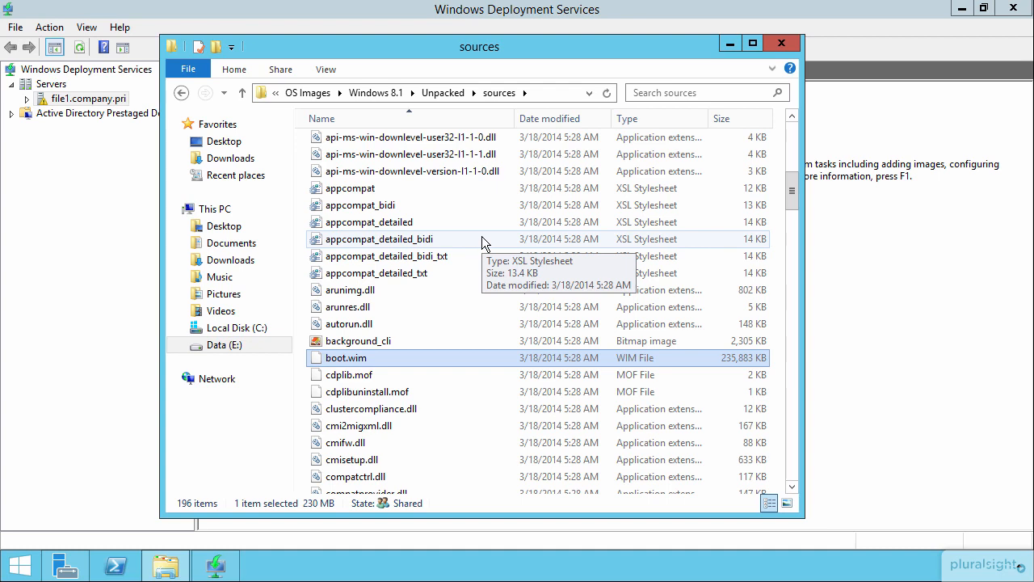
left_click(359, 380)
scroll(359, 380, "down", 12)
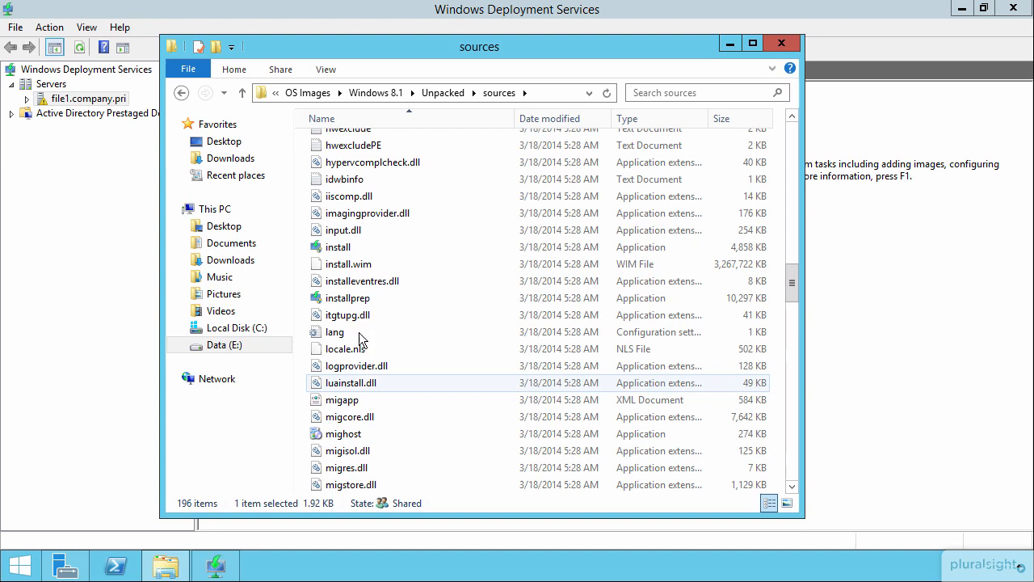
left_click(359, 265)
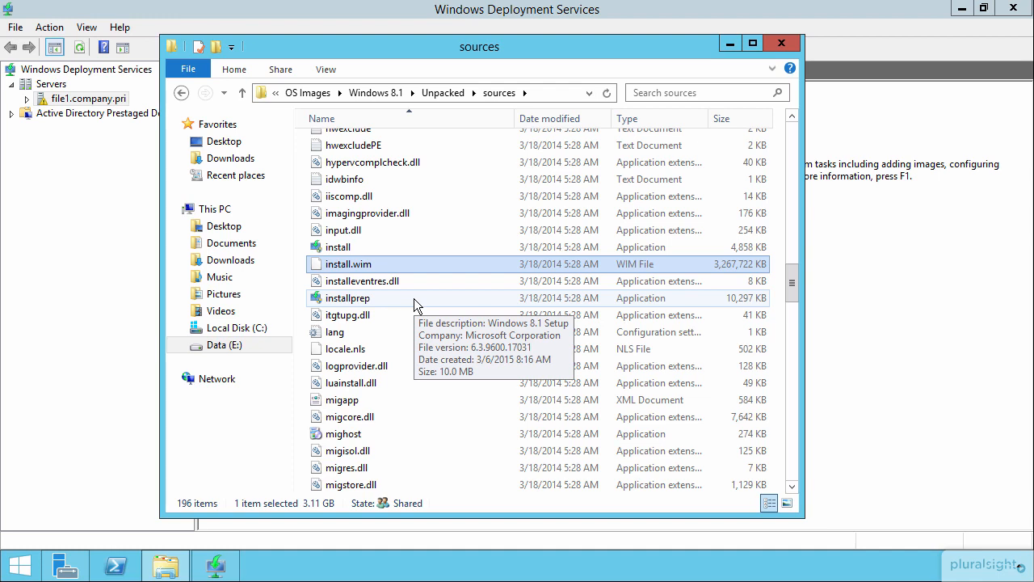
left_click(781, 43)
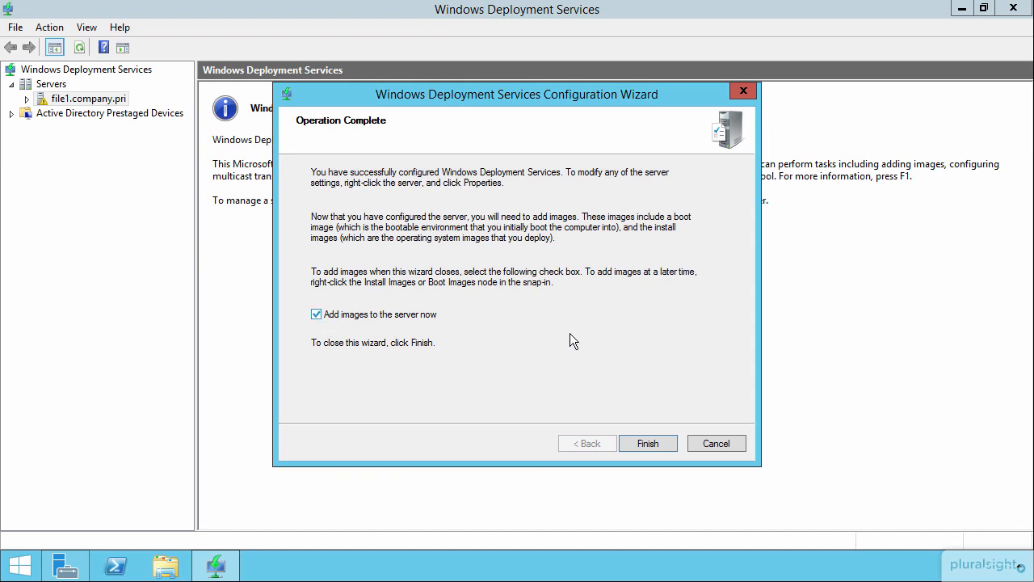
- Finish the configuration wizard with adding images enabled, and set the image path to E:\IT\OS Images\Windows 8.1\Unpacked
left_click(643, 444)
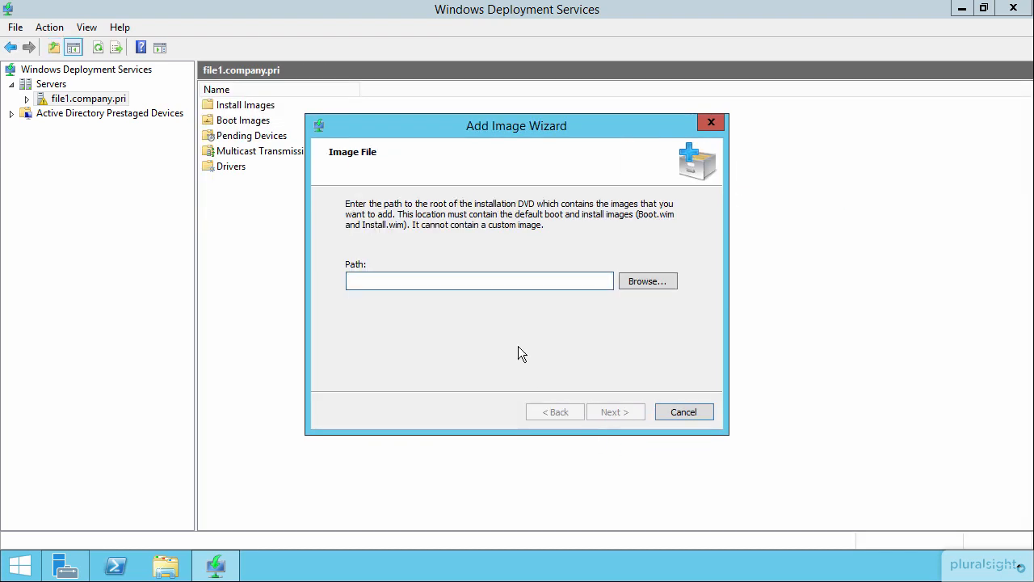
left_click(645, 280)
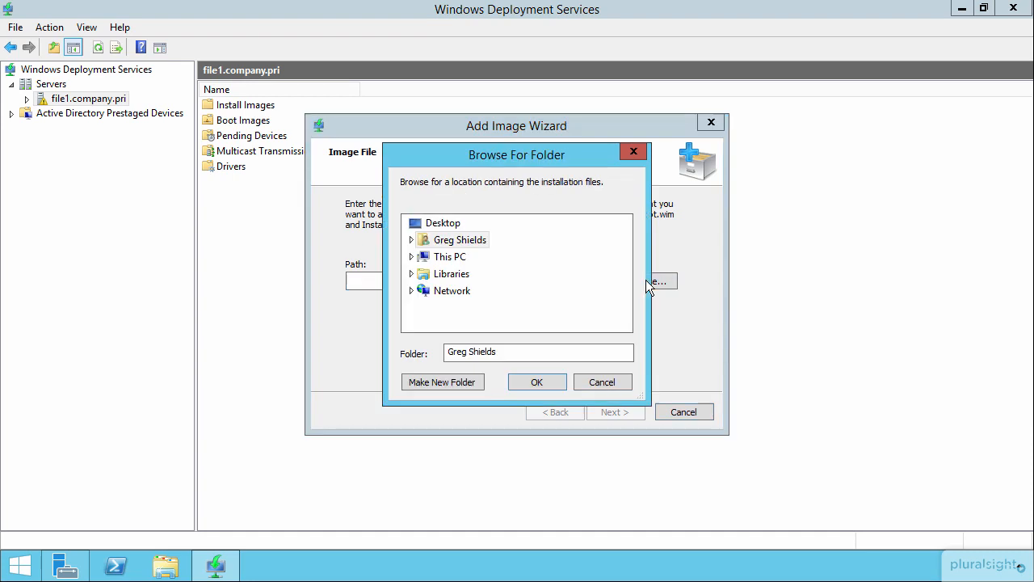
left_click(412, 257)
scroll(488, 311, "down", 1)
scroll(481, 309, "down", 1)
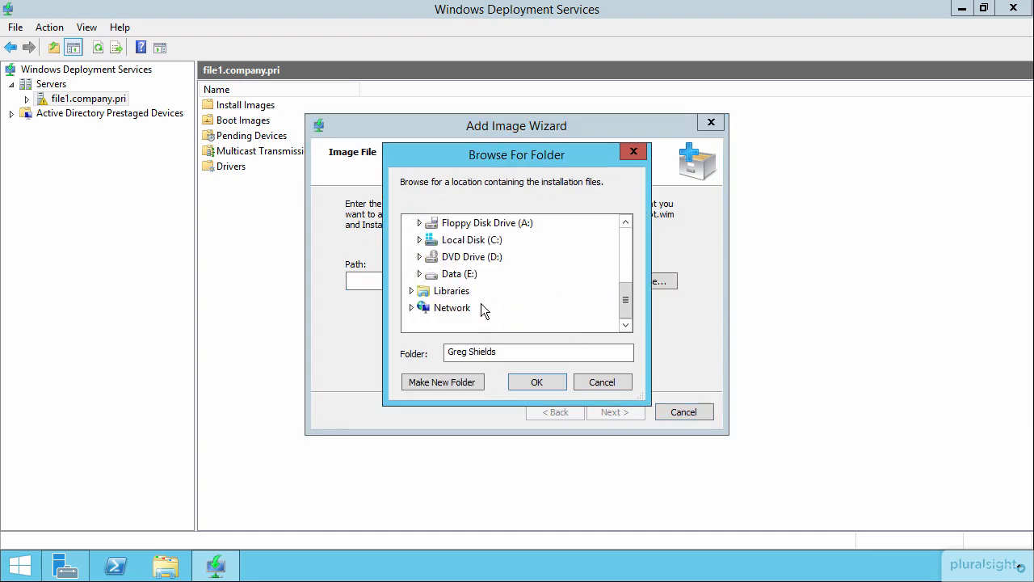
left_click(420, 273)
left_click(427, 307)
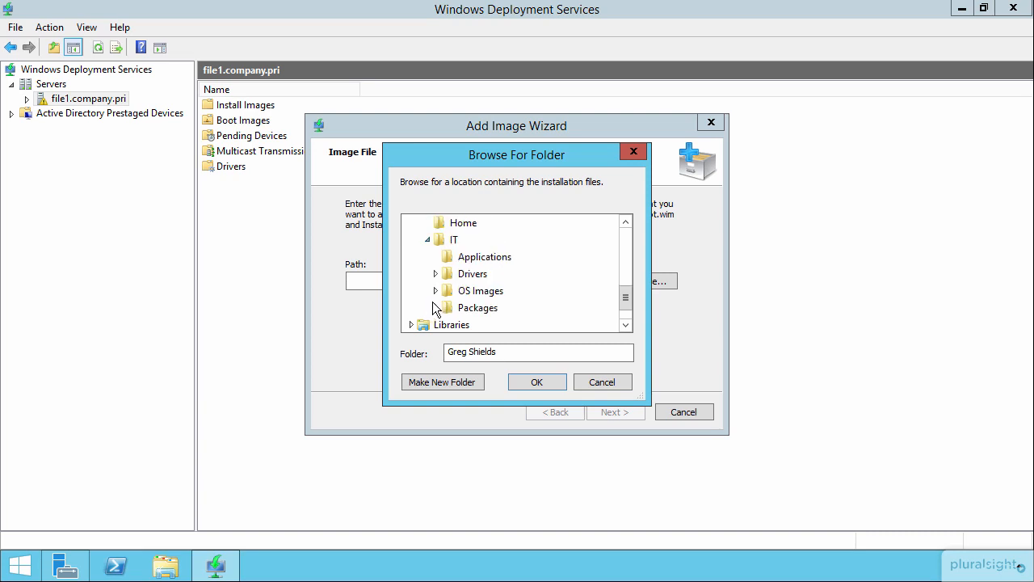
left_click(437, 291)
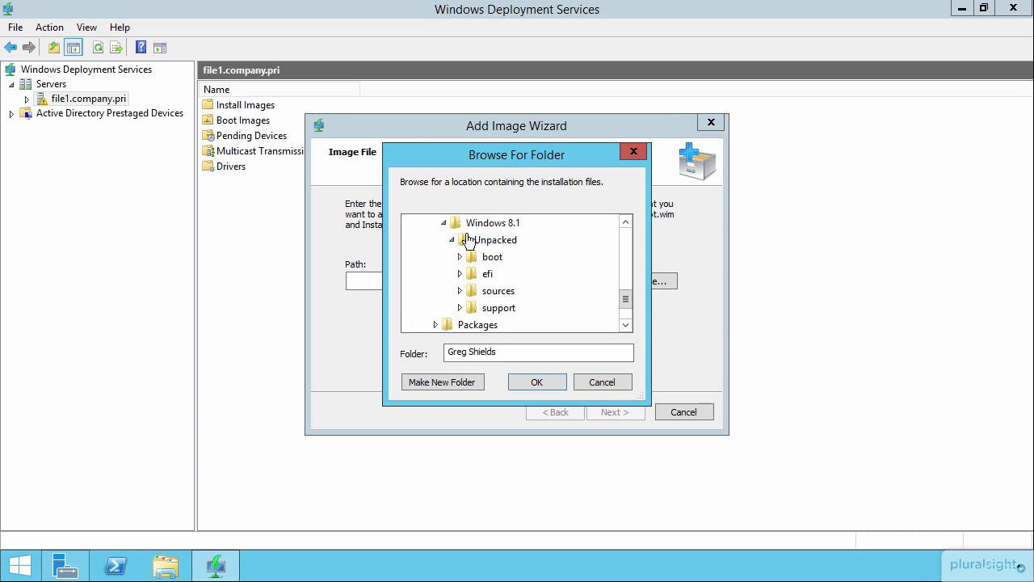
left_click(495, 240)
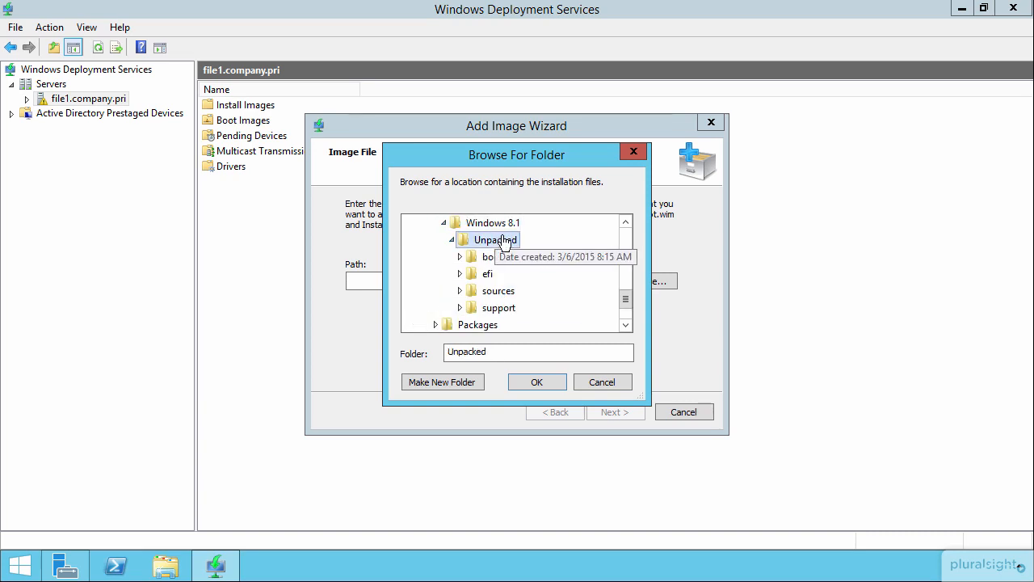
left_click(535, 380)
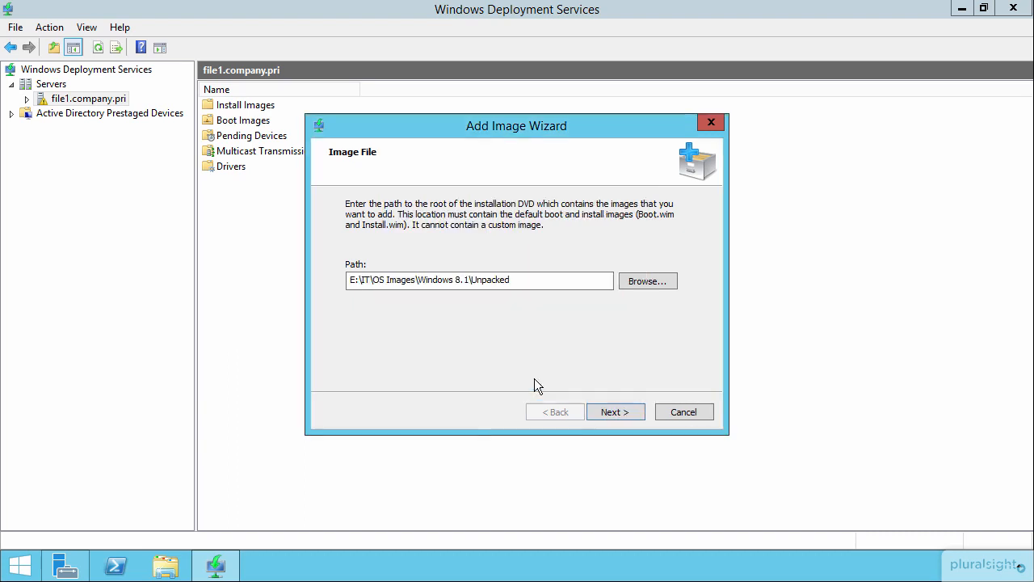
- Create an image group named Windows 8.1 Enterprise for the install image, and begin adding the images to the server
left_click(607, 412)
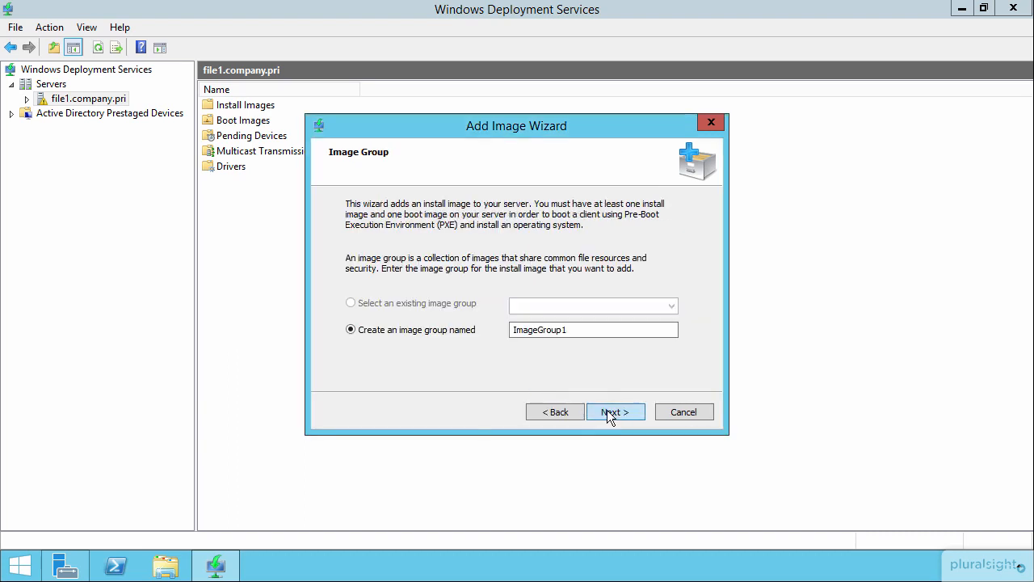
double_click(524, 334)
type("Windows 9.1")
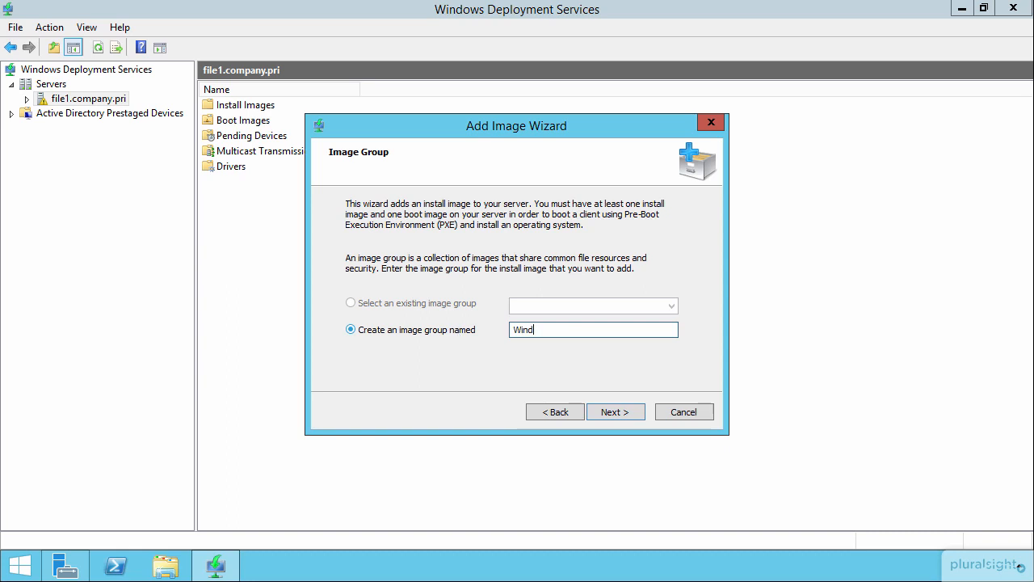
key("BackSpace")
key("BackSpace")
key("BackSpace")
type("8.1 Enterprise")
left_click(622, 412)
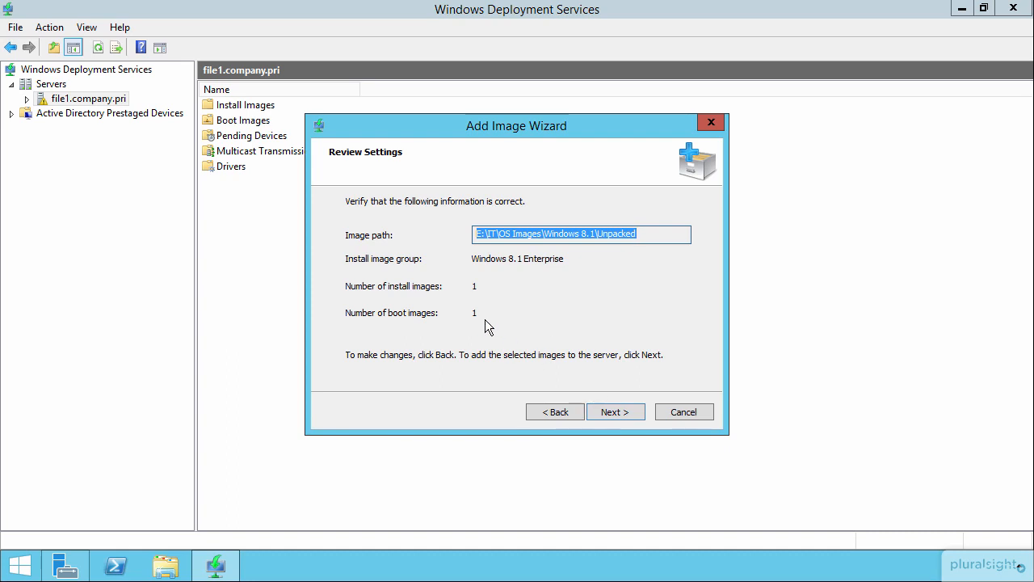
left_click(612, 412)
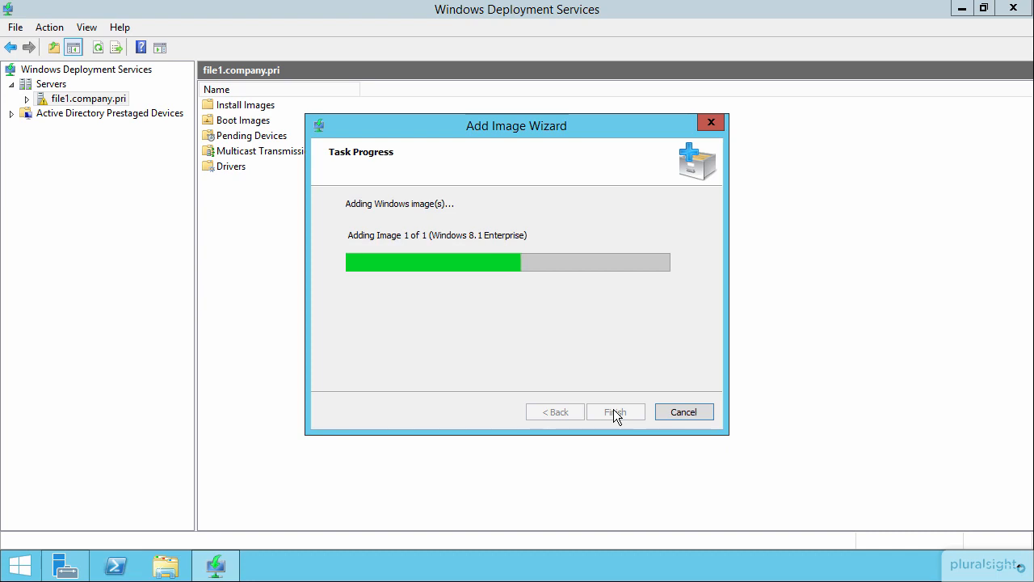
- Switch to File Explorer and open the RemoteInstall folder on Local Disk (C:)
left_click(170, 570)
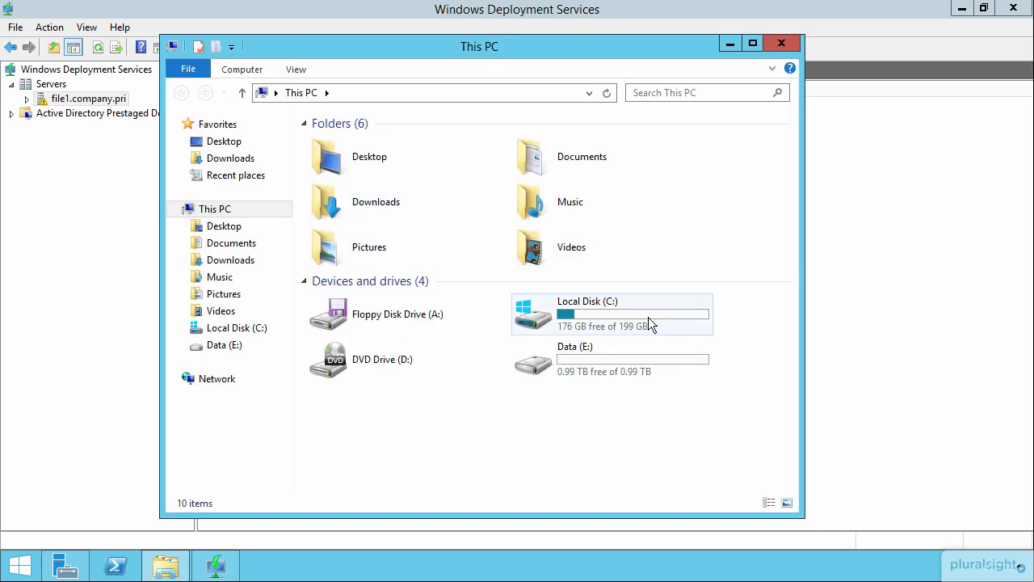
double_click(612, 319)
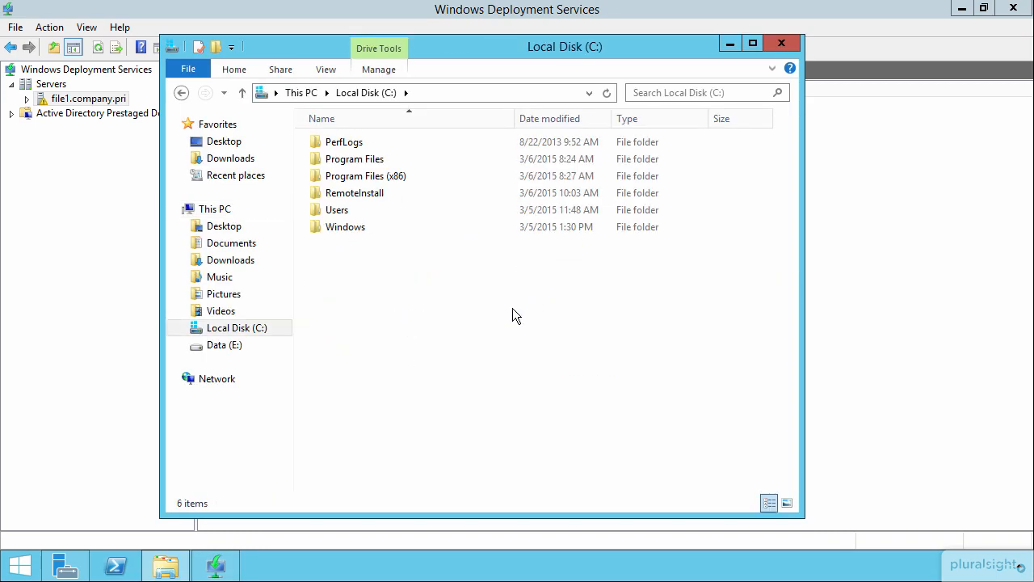
left_click(364, 194)
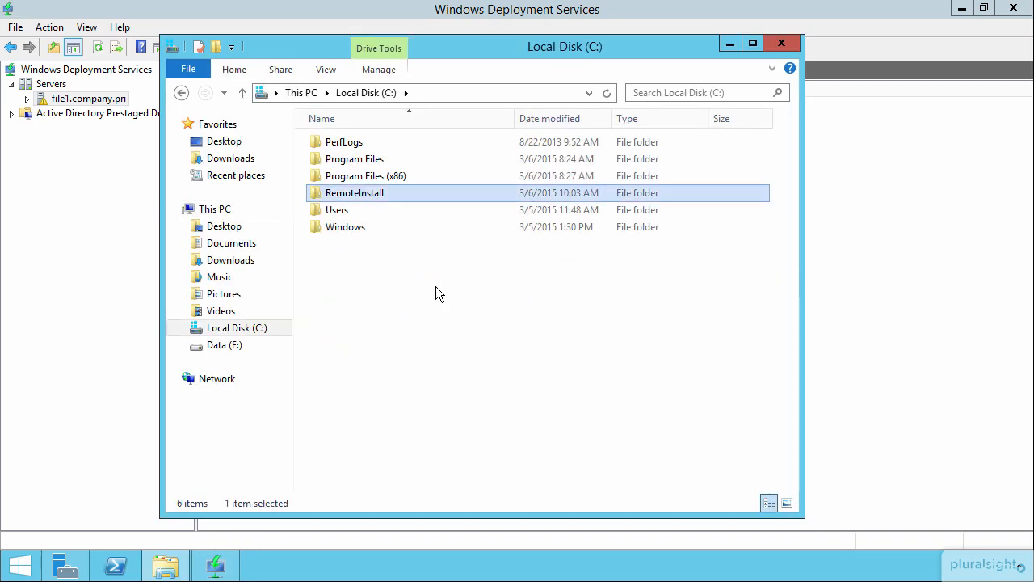
key("Return")
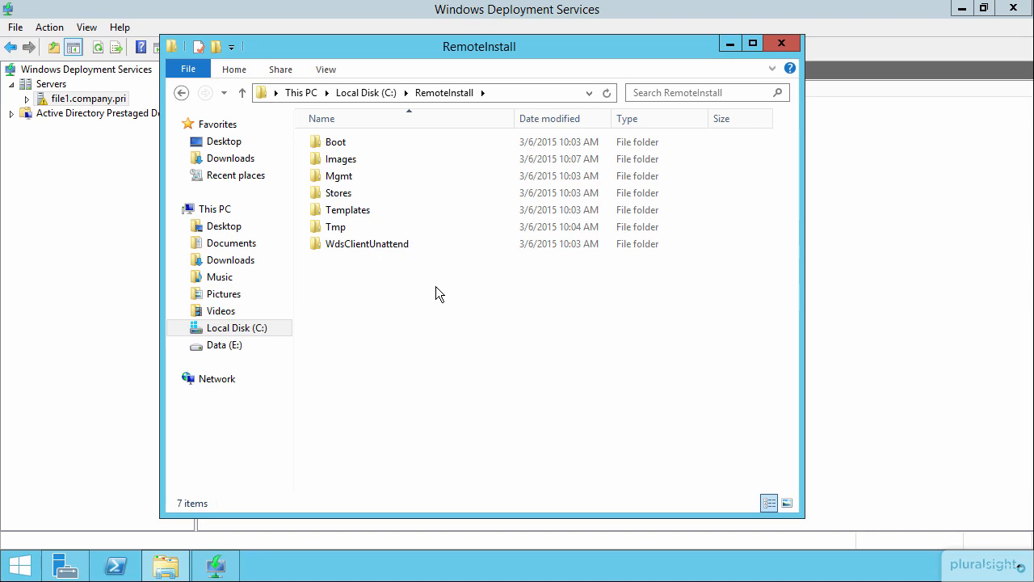
- Examine the contents of the Windows 8.1 Enterprise folder inside the Images folder, and minimize File Explorer
left_click(343, 165)
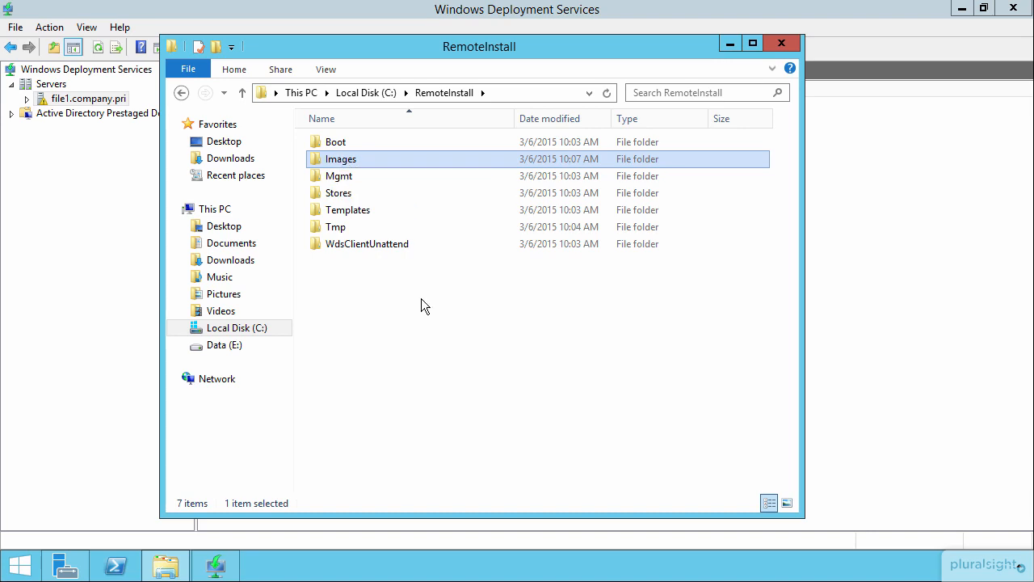
key("F2")
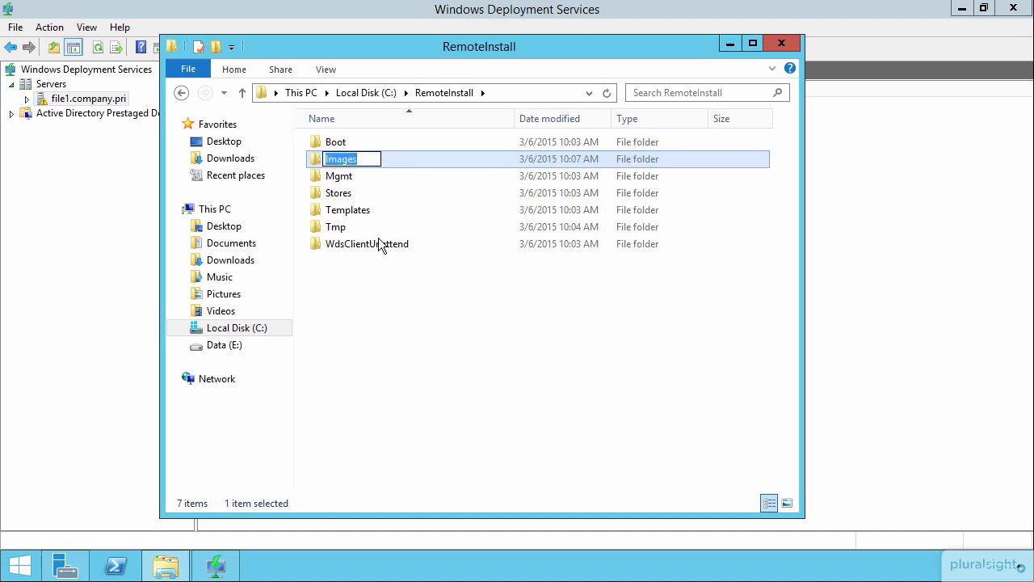
left_click(317, 159)
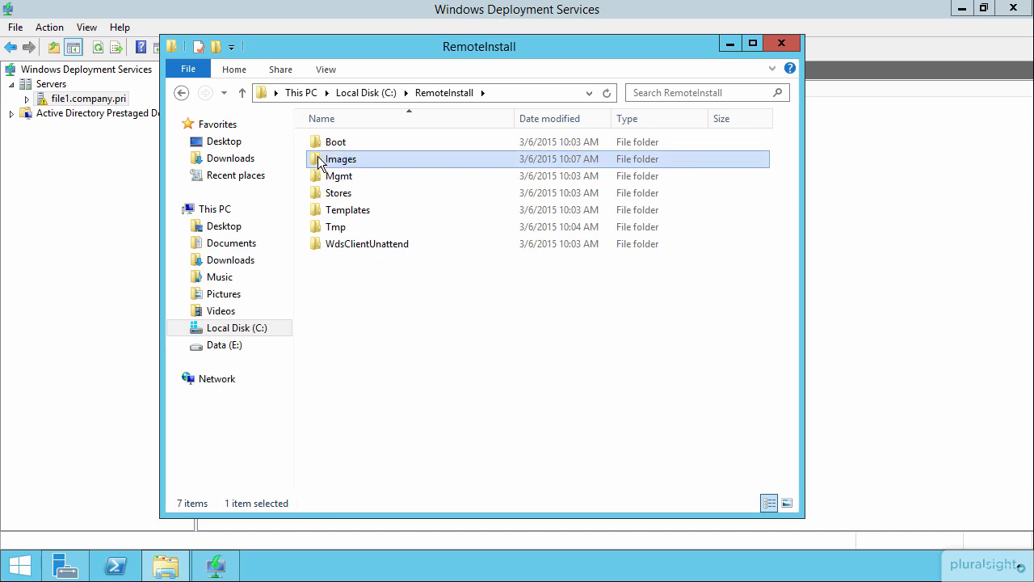
double_click(318, 159)
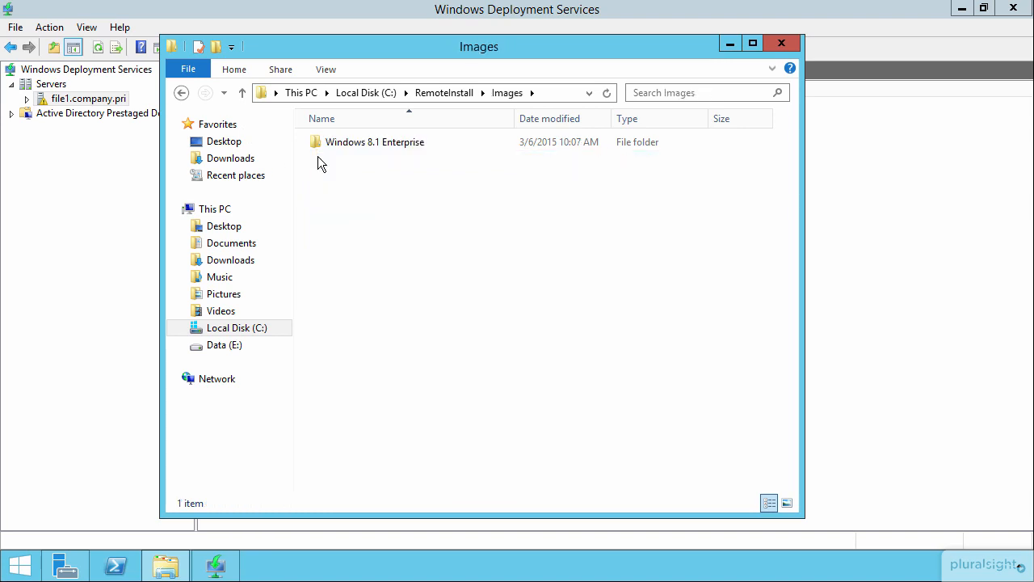
double_click(360, 142)
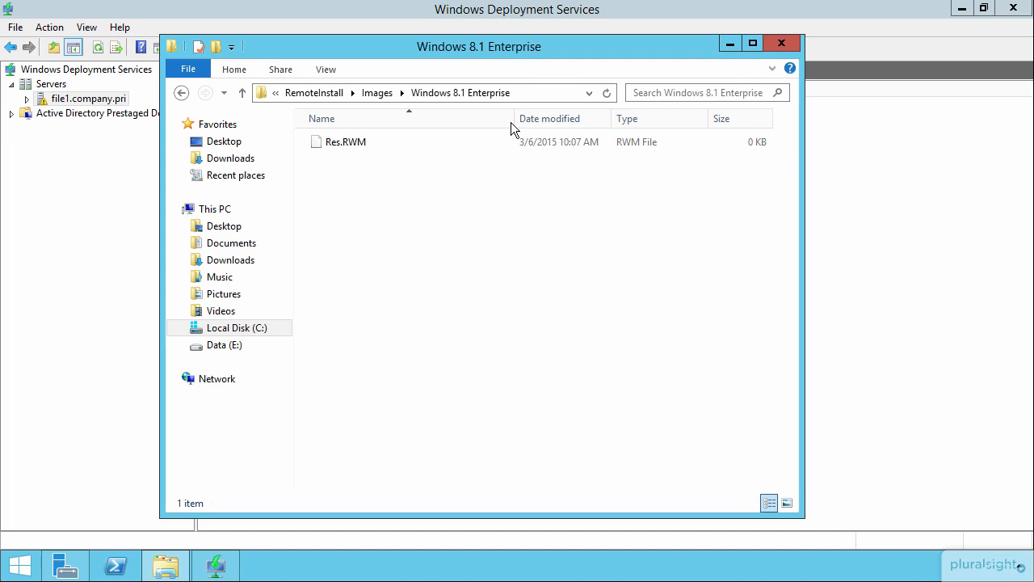
left_click(731, 44)
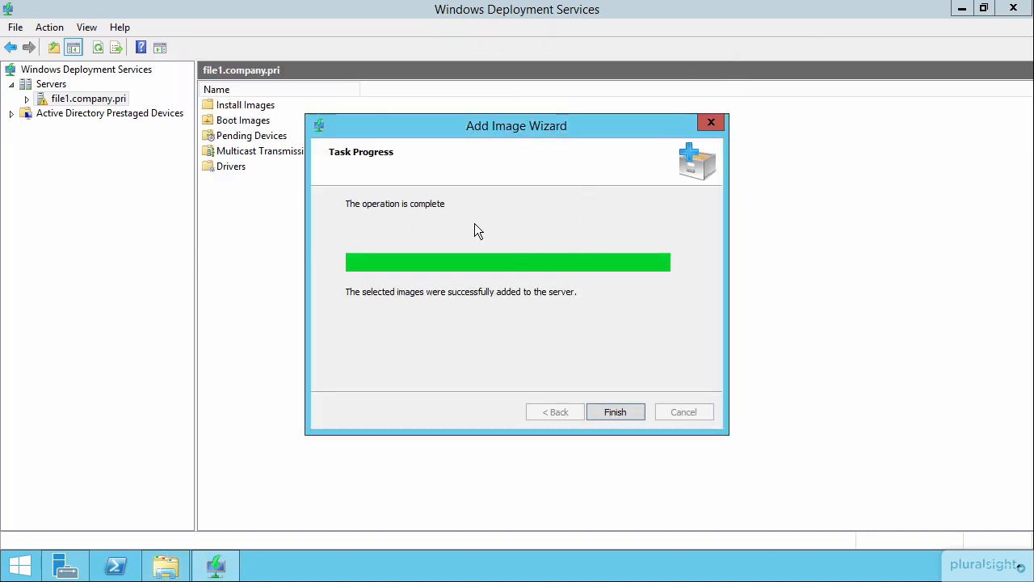
- Finish the Add Image Wizard, and view the Boot Images and Install Images nodes of file1.company.pri
left_click(624, 410)
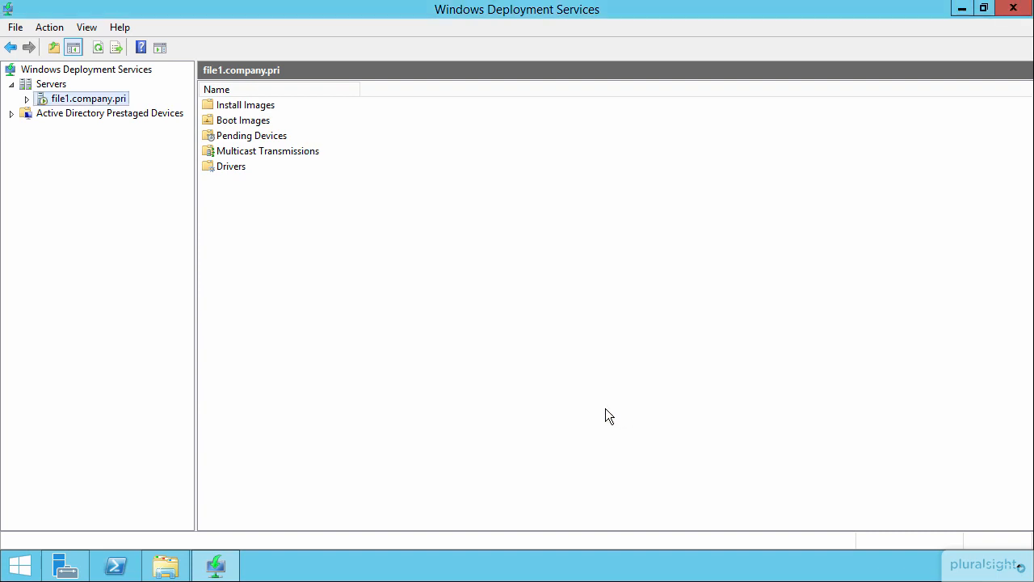
left_click(27, 99)
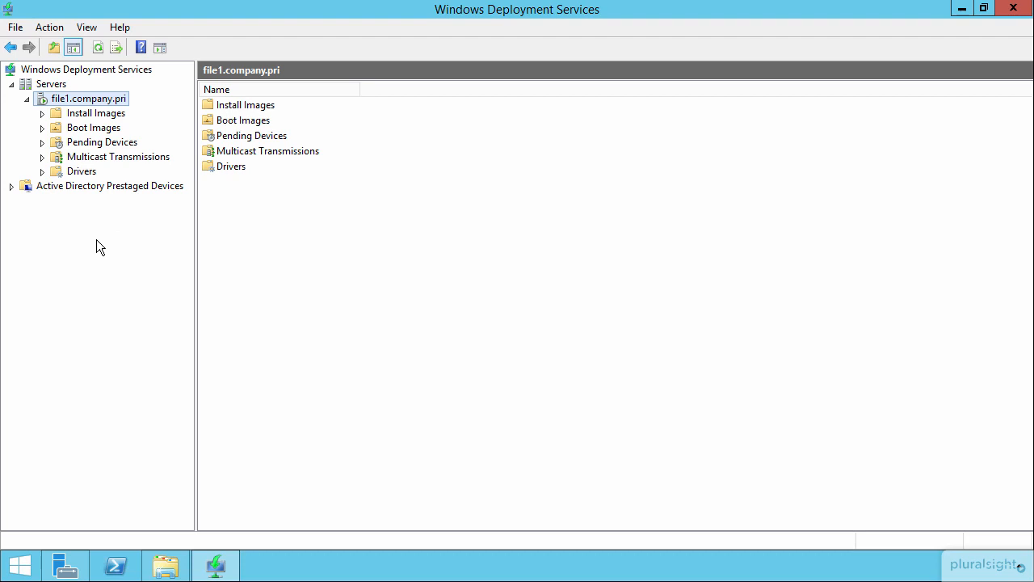
left_click(99, 130)
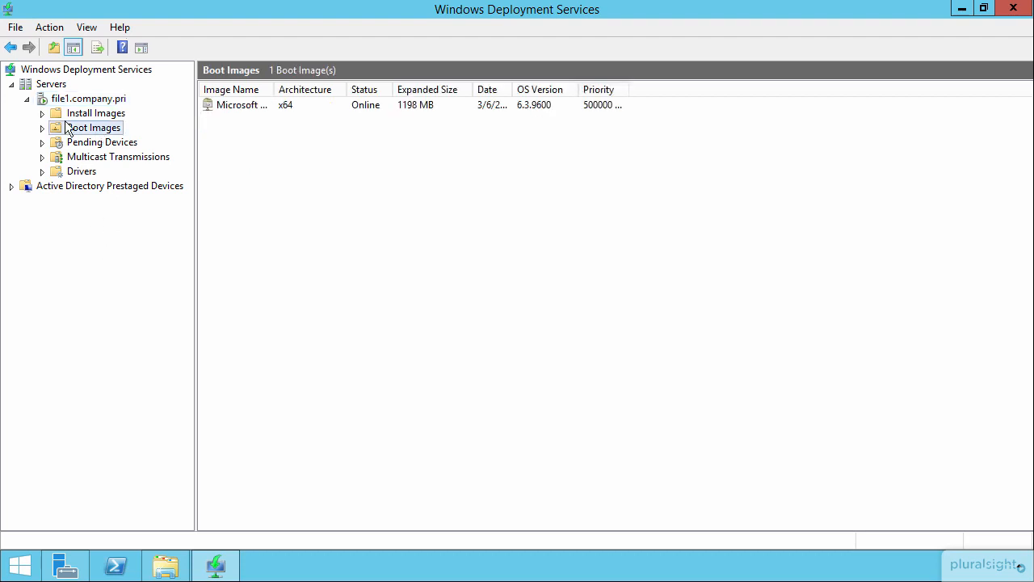
left_click(97, 113)
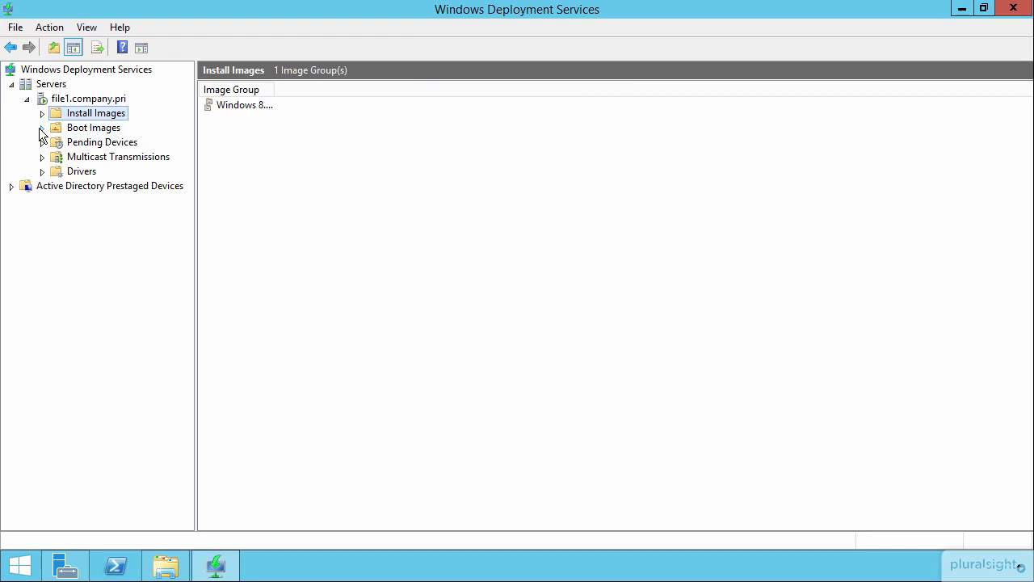
- List the images in the Windows 8.1 Enterprise group and in Boot Images, fitting the Image Name column to the full names in each
left_click(45, 113)
left_click(92, 131)
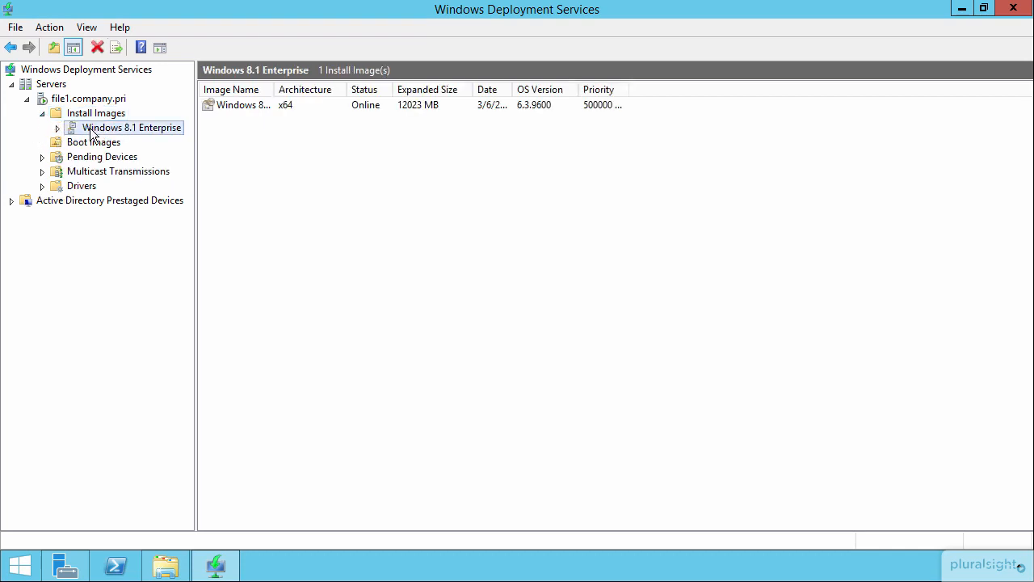
double_click(274, 90)
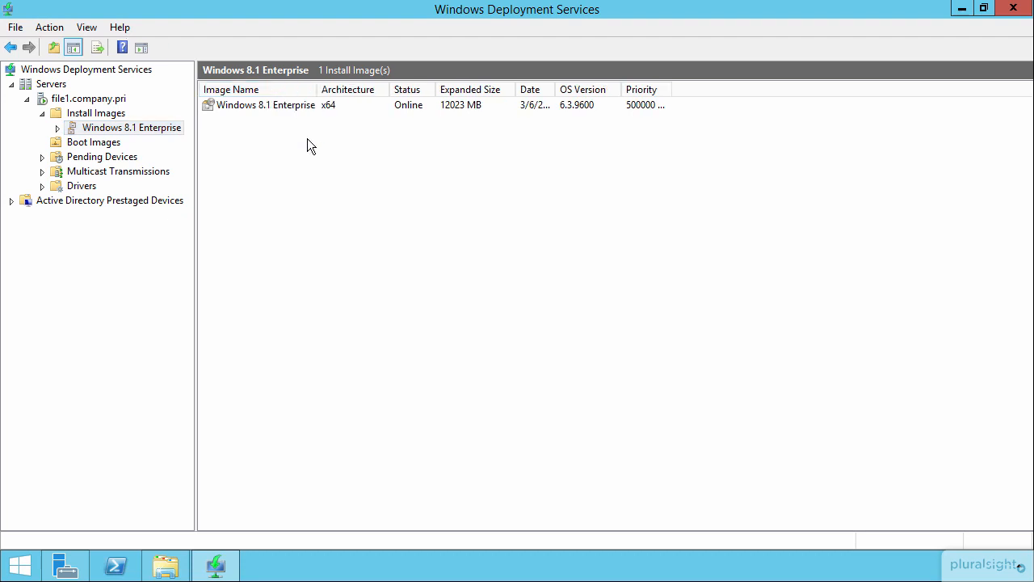
left_click(95, 143)
double_click(273, 89)
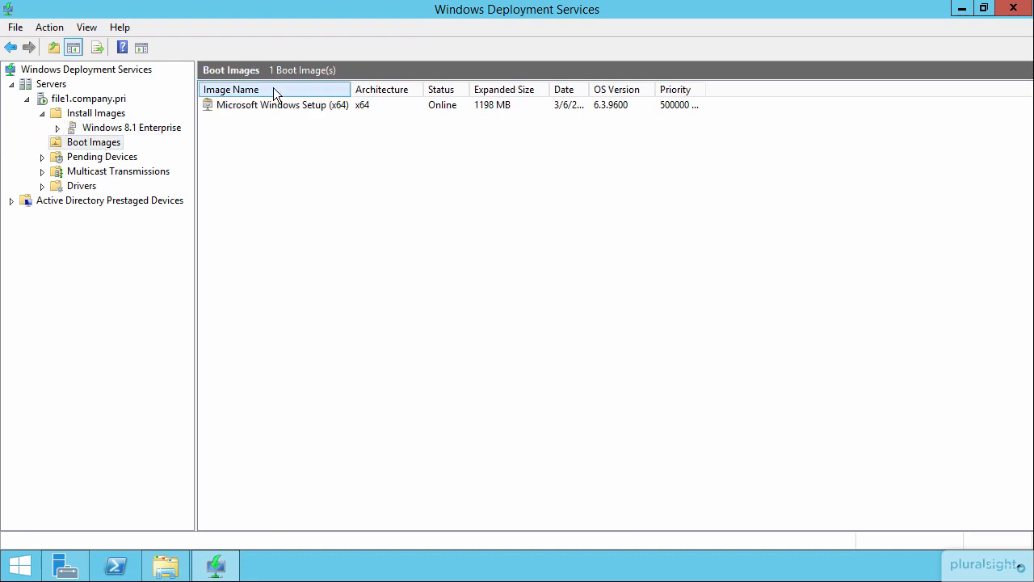